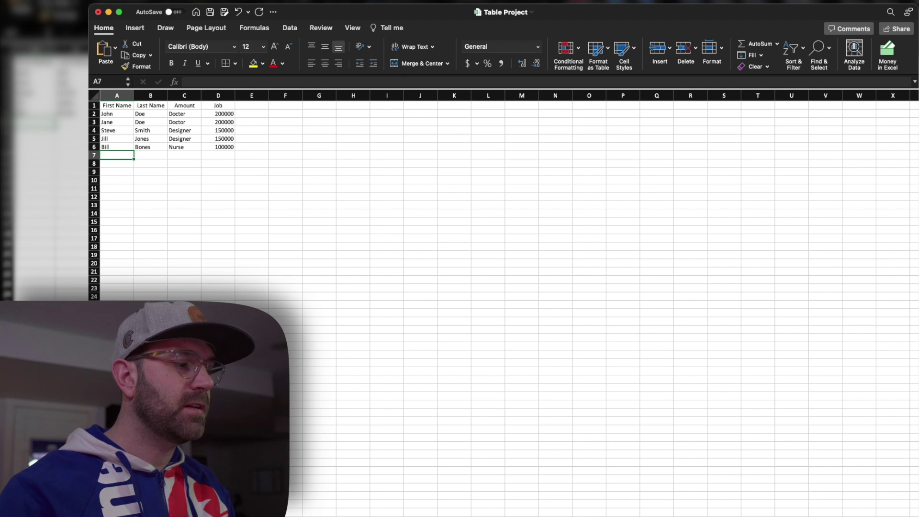
- Format the data range A1:D6 as a table with headers, using the orange medium table style
key("super+a")
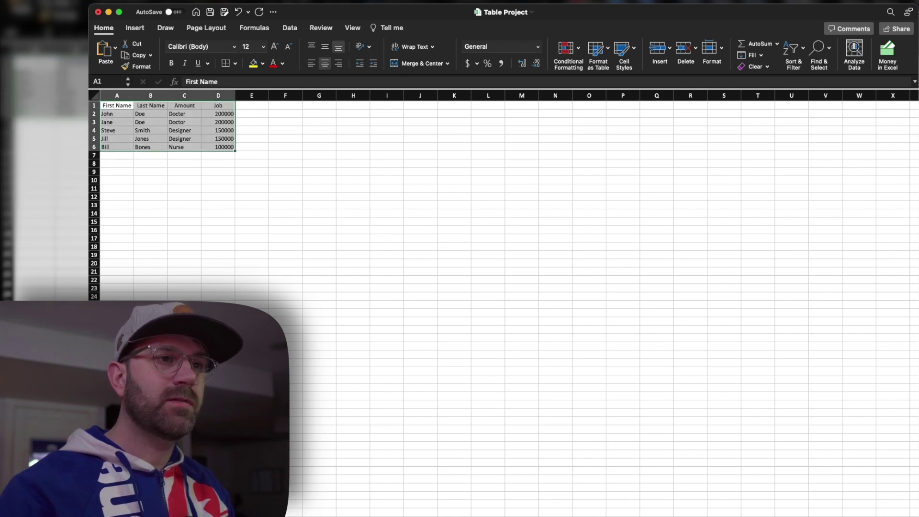
left_click(598, 53)
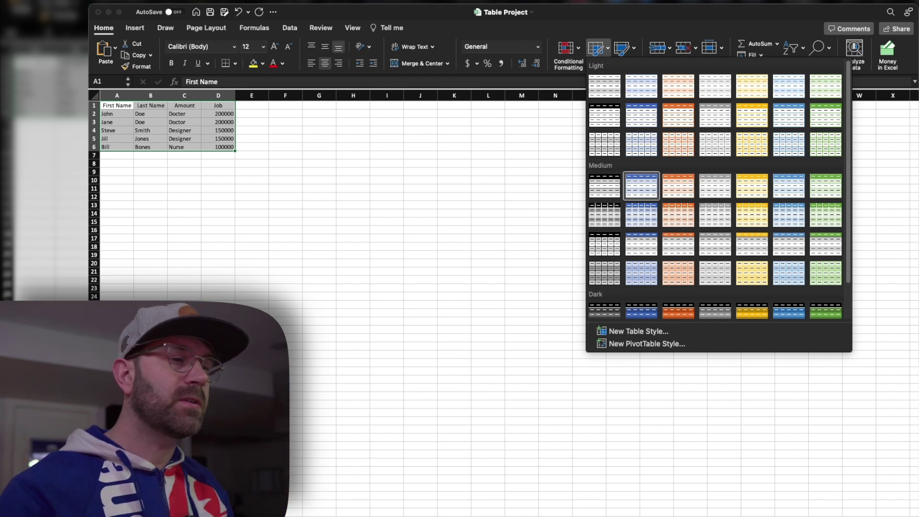
left_click(678, 186)
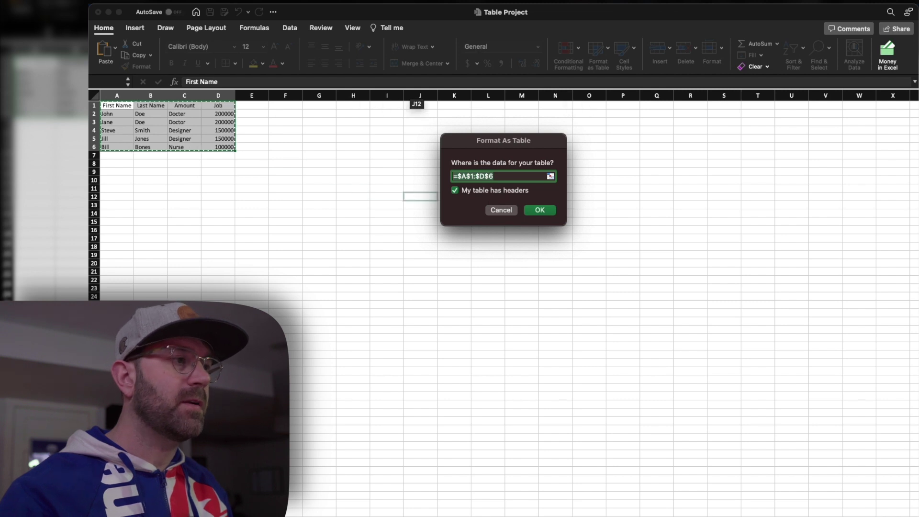
key("Return")
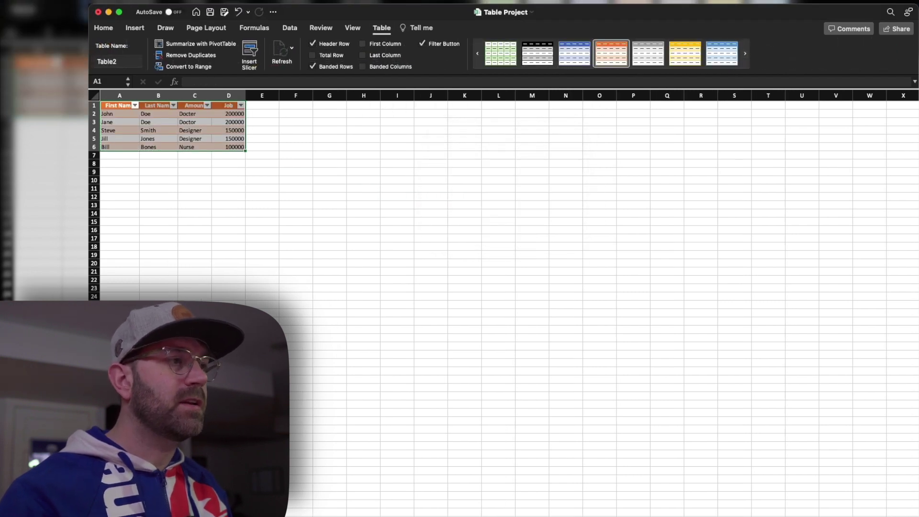
- View the sort and filter options of the First Name column, leaving them unchanged
left_click(262, 147)
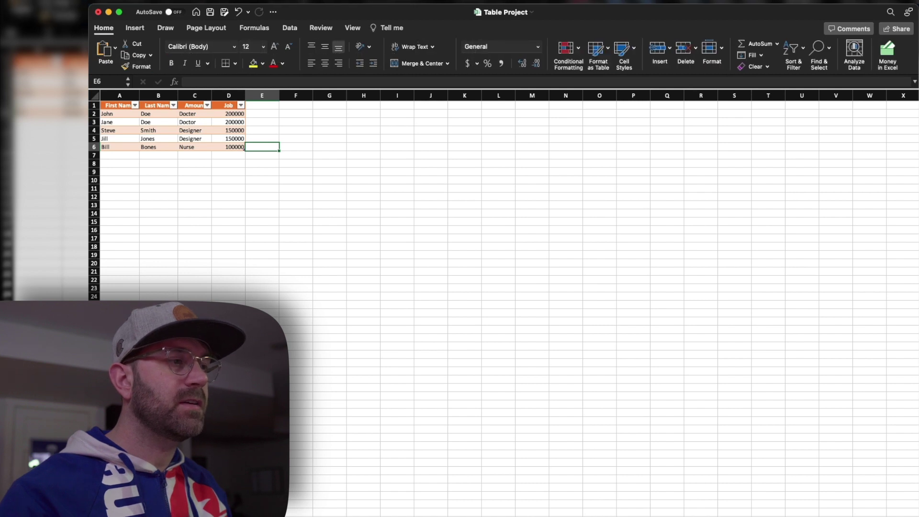
left_click(135, 105)
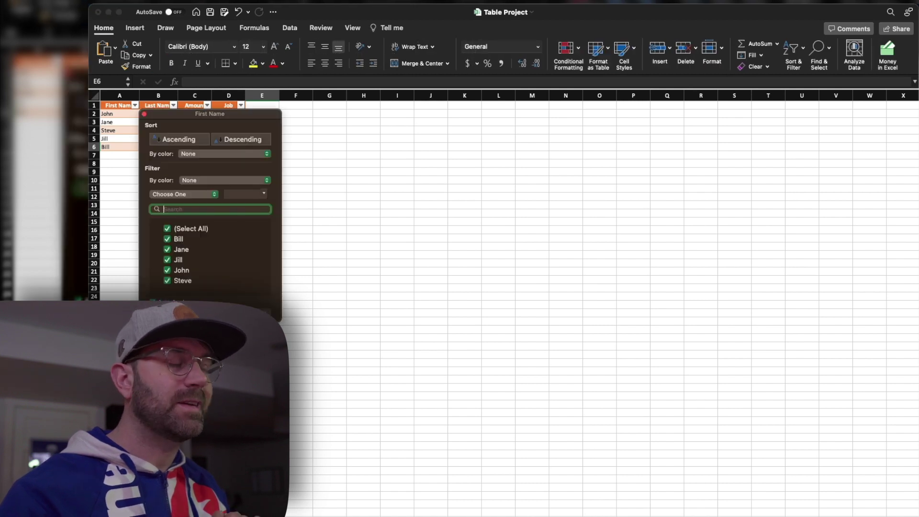
key("Escape")
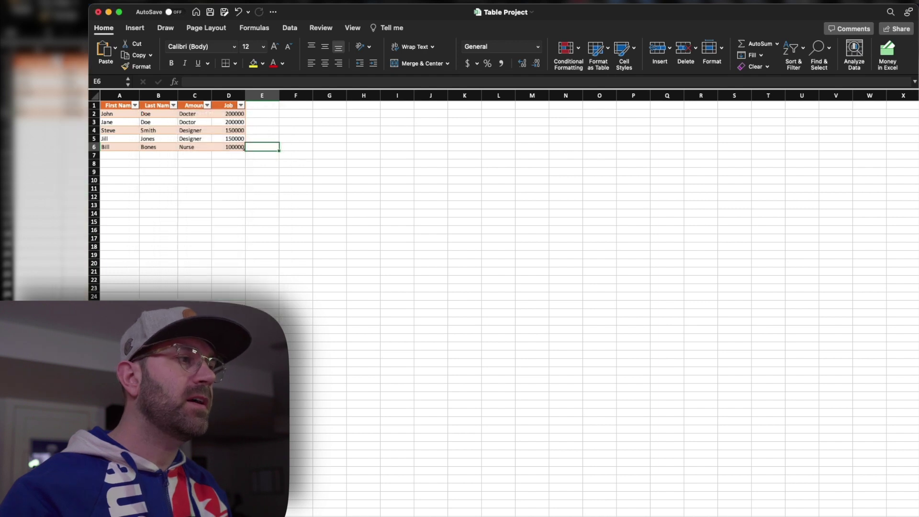
- Rename the table as tbl_jobs
left_click(117, 106)
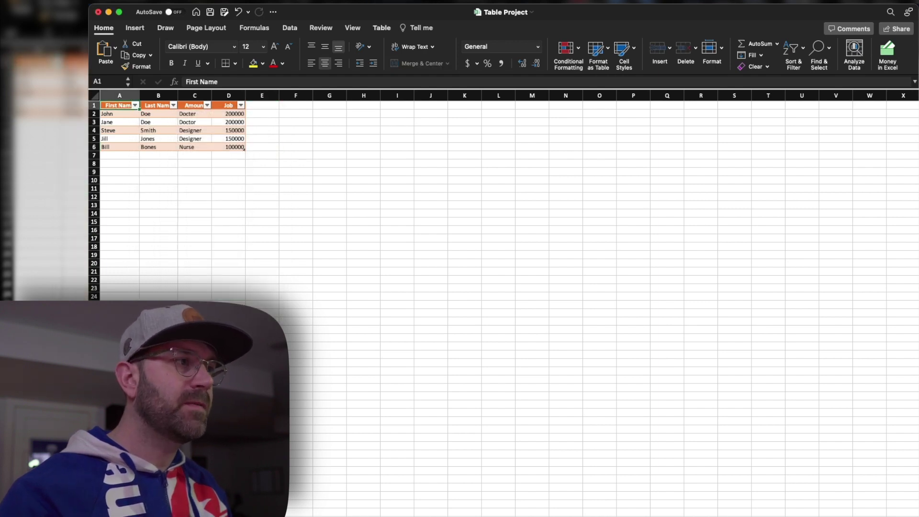
left_click(381, 28)
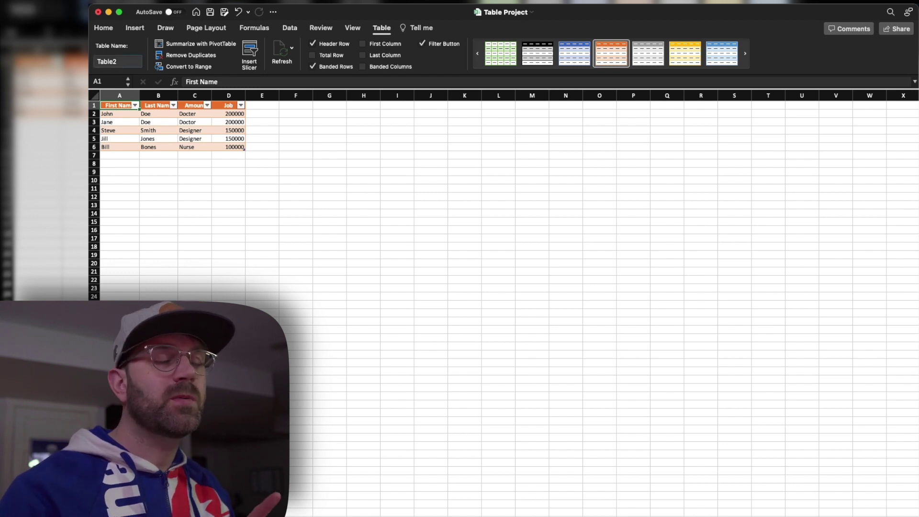
left_click(117, 62)
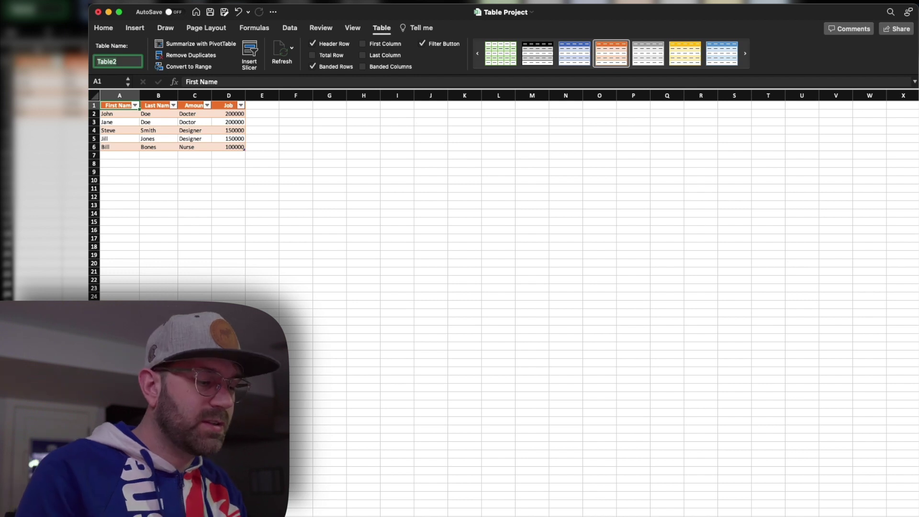
type("tbl_")
type("people")
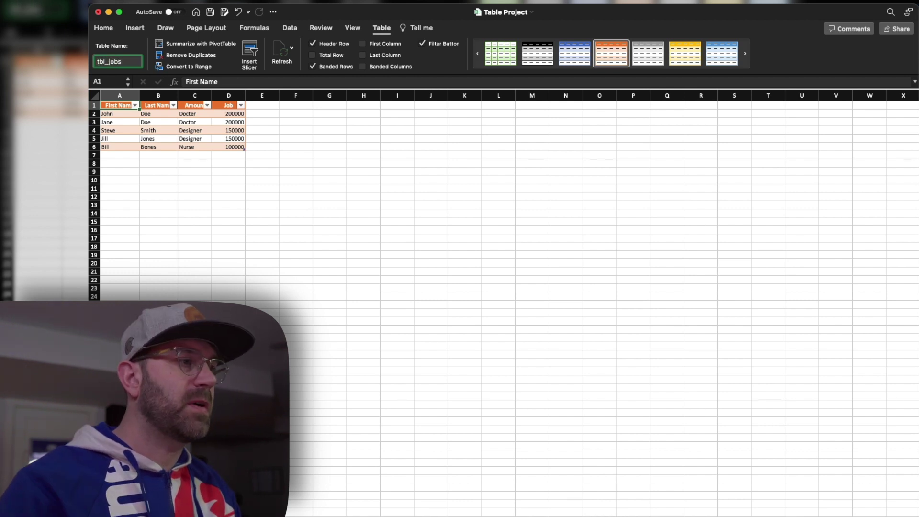
left_click(296, 138)
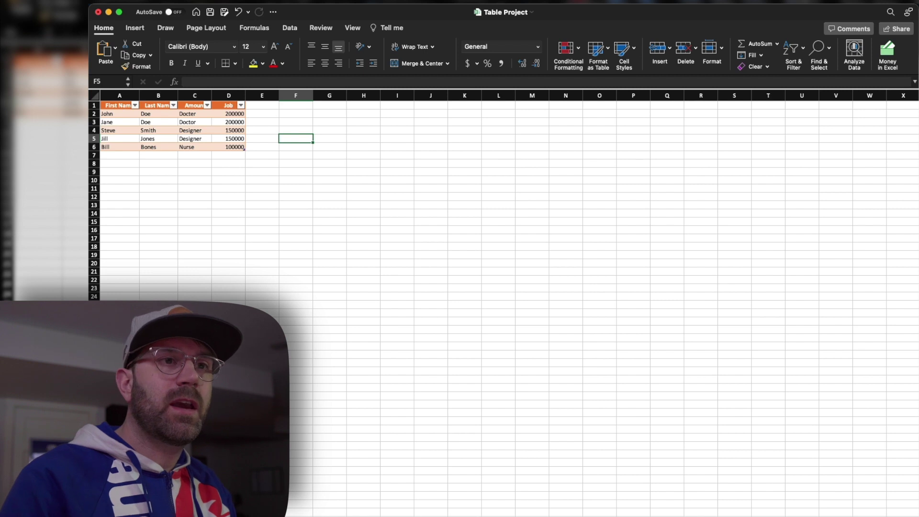
- Add a record in row 7 directly below the table with a first name, a last name, Nurse and 120000
left_click(120, 156)
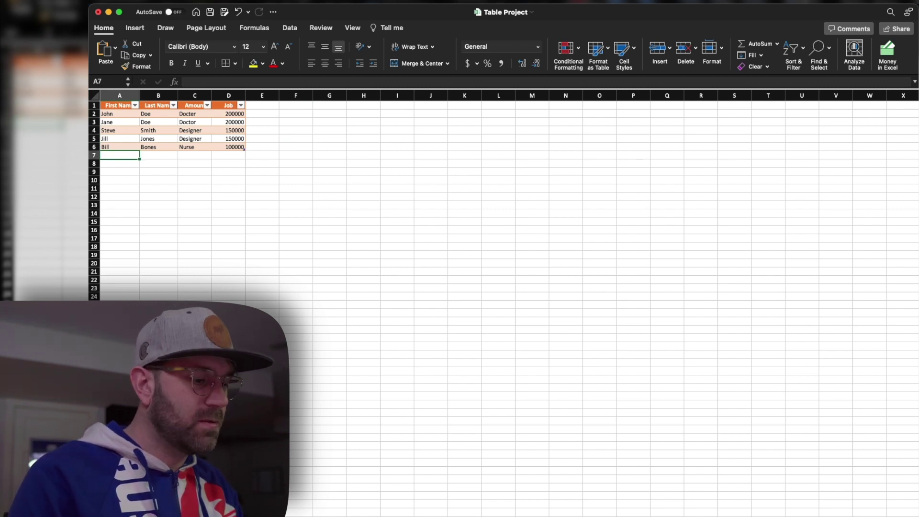
type("Joe")
key("Tab")
type("S")
key("Tab")
type("Nurse")
key("Tab")
type("120000")
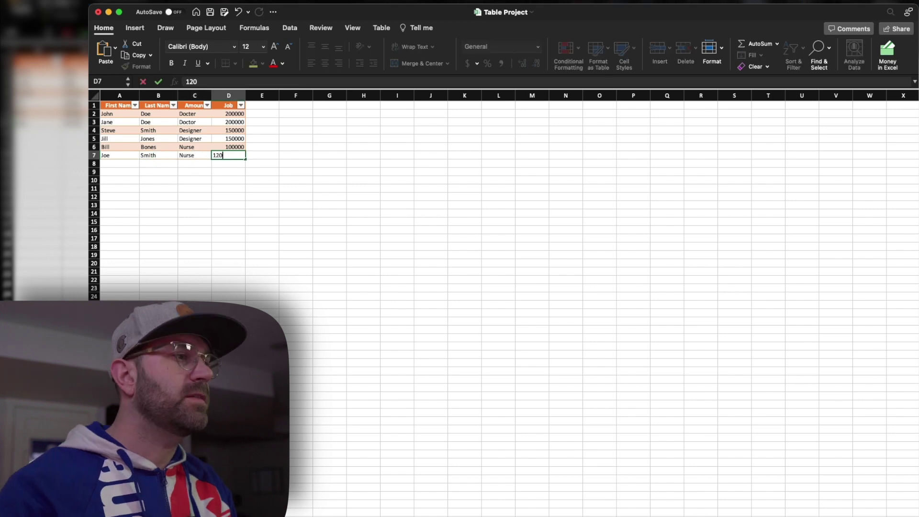
key("Return")
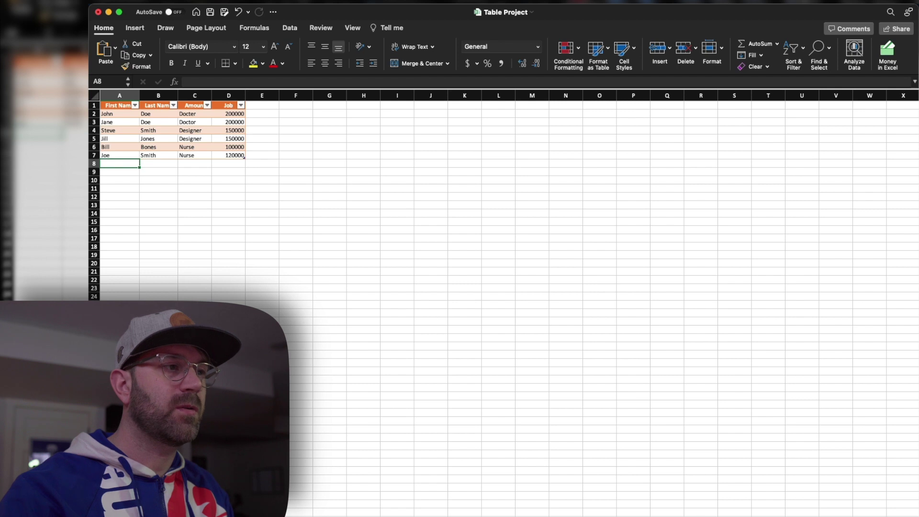
- Switch the total row of the tbl_jobs table on and back off
left_click(118, 106)
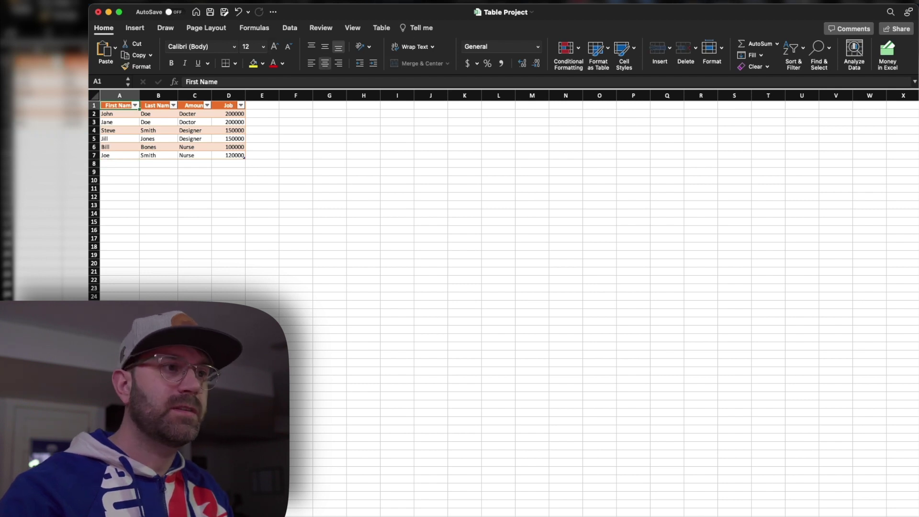
left_click(381, 28)
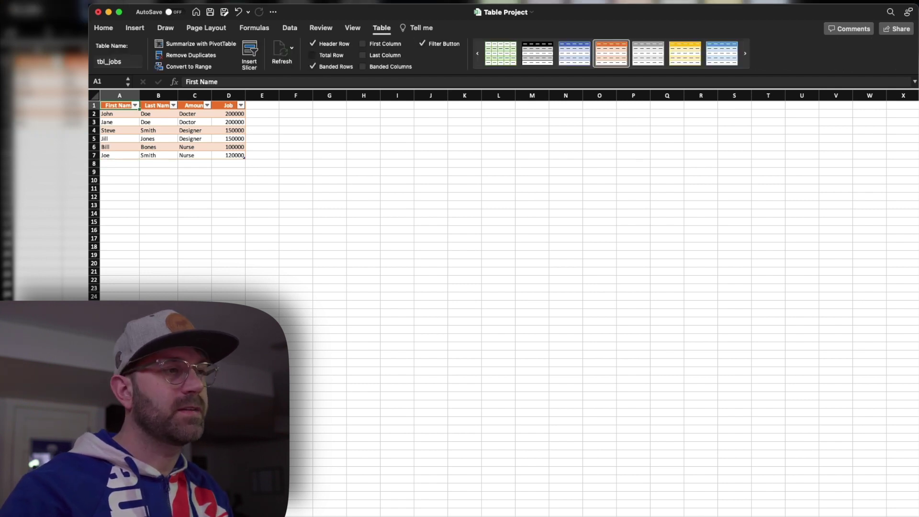
left_click(313, 55)
left_click(313, 55)
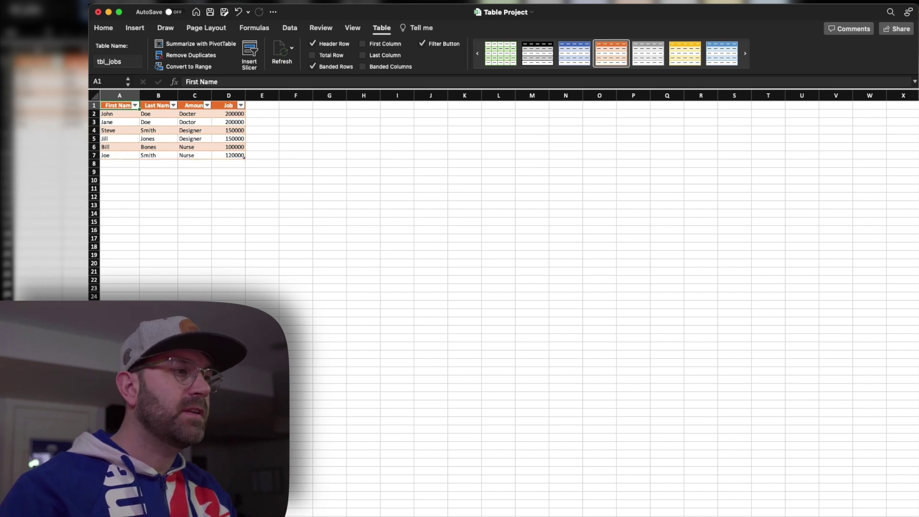
- Sort the table by the First Name column, trying descending order and settling on ascending
key("alt+Down")
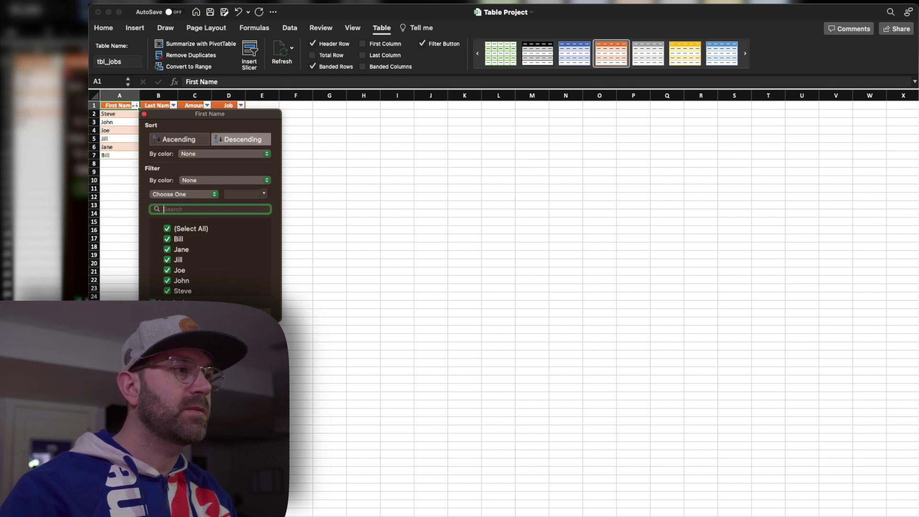
left_click(179, 139)
left_click_drag(210, 113, 358, 113)
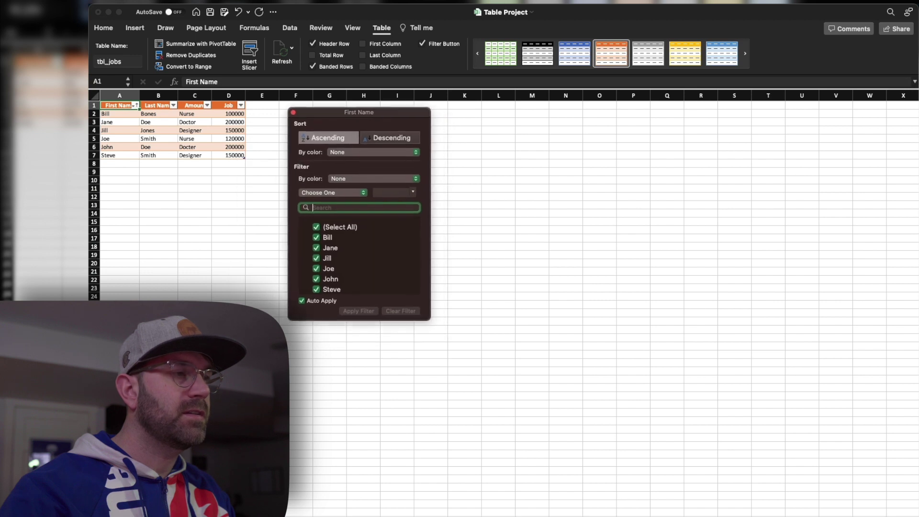
left_click(389, 138)
left_click(328, 139)
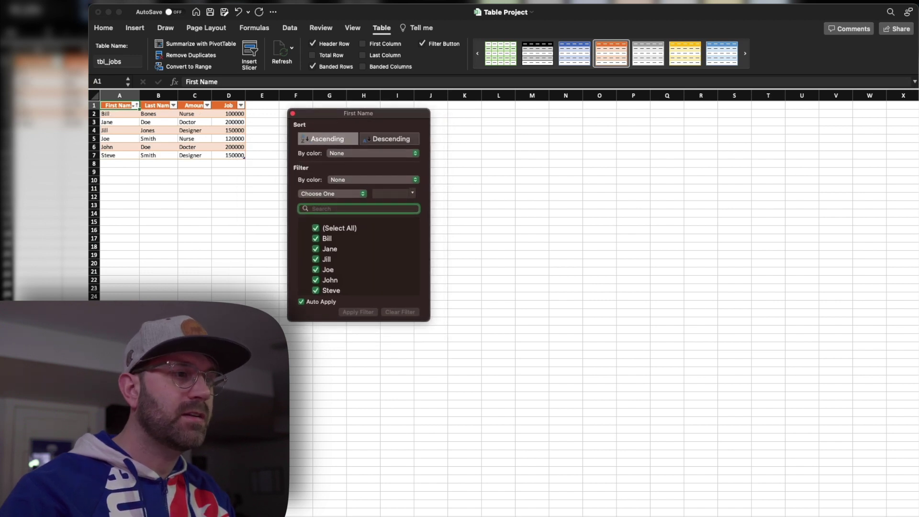
- Exclude the first entry in the First Name filter list and include it again
key("Tab")
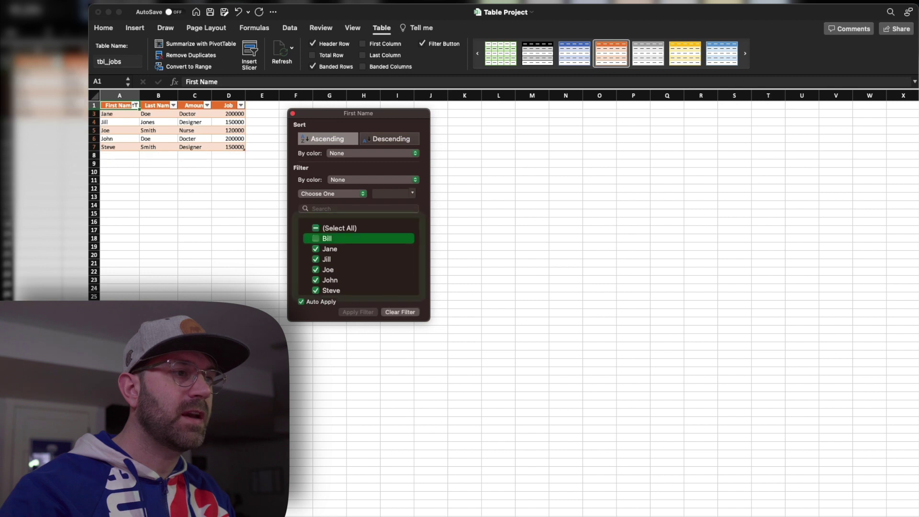
key("Down")
key("Up")
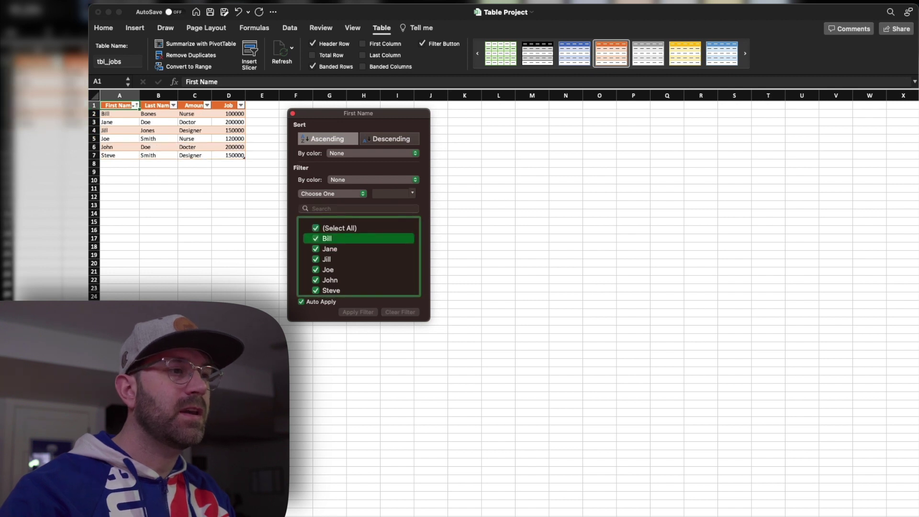
- Try a First Name filter with the condition Contains and the value J
key("shift+Tab")
key("shift+Tab")
key("shift+Tab")
key("space")
key("Down")
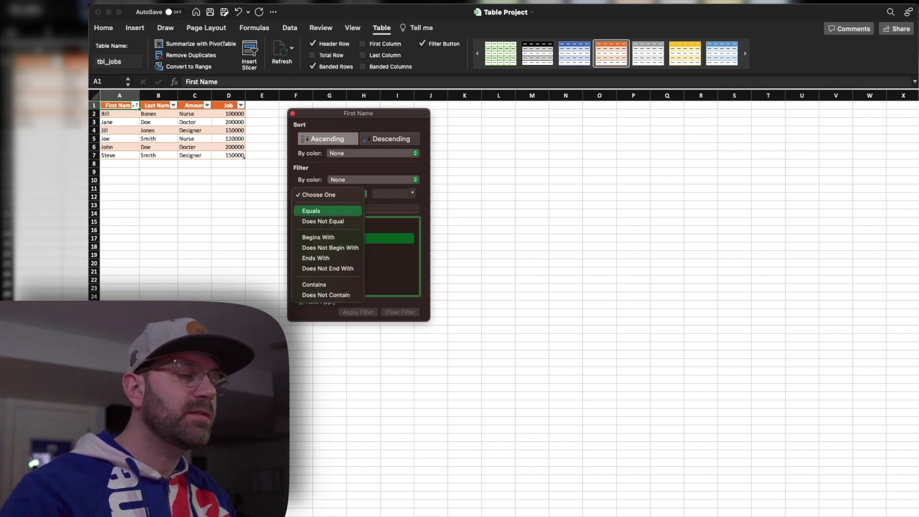
key("Down")
key("Down")
key("Down")
key("Down")
key("Down")
key("Down")
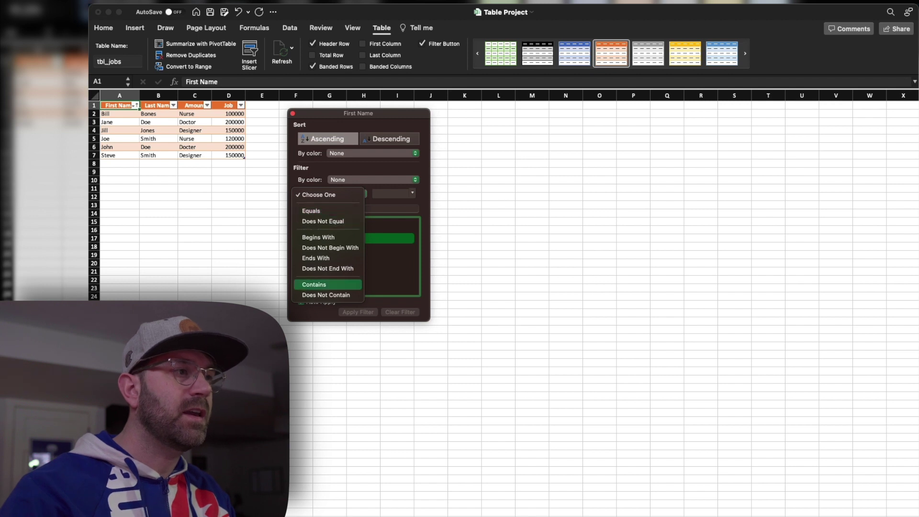
key("Return")
key("Tab")
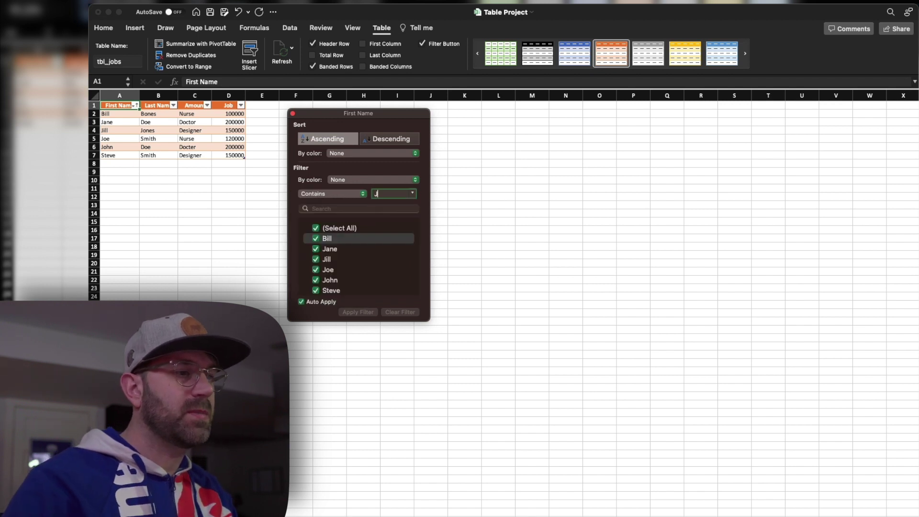
type("J")
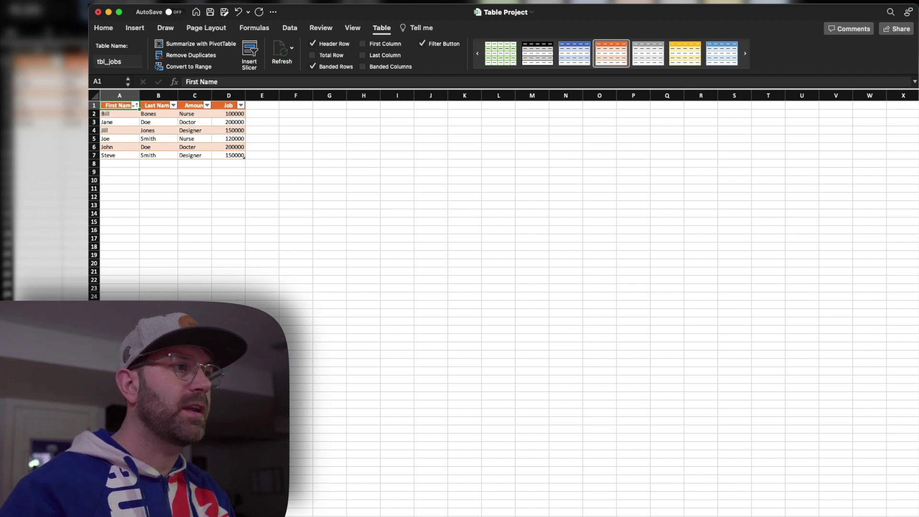
- Insert an empty chart and place it beside the table, over columns E to J near the top of the sheet
left_click(296, 105)
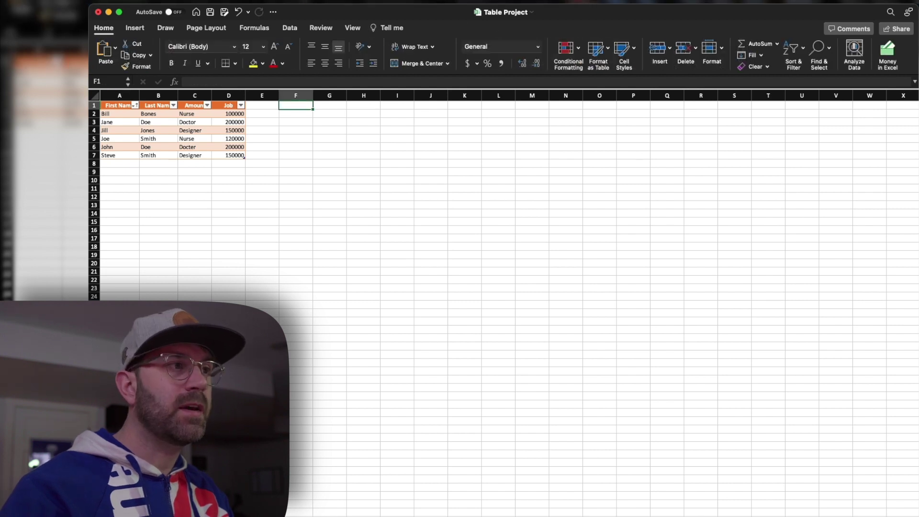
left_click(134, 28)
left_click(494, 64)
left_click(509, 111)
left_click_drag(509, 322, 352, 175)
scroll(351, 175, "up", 3)
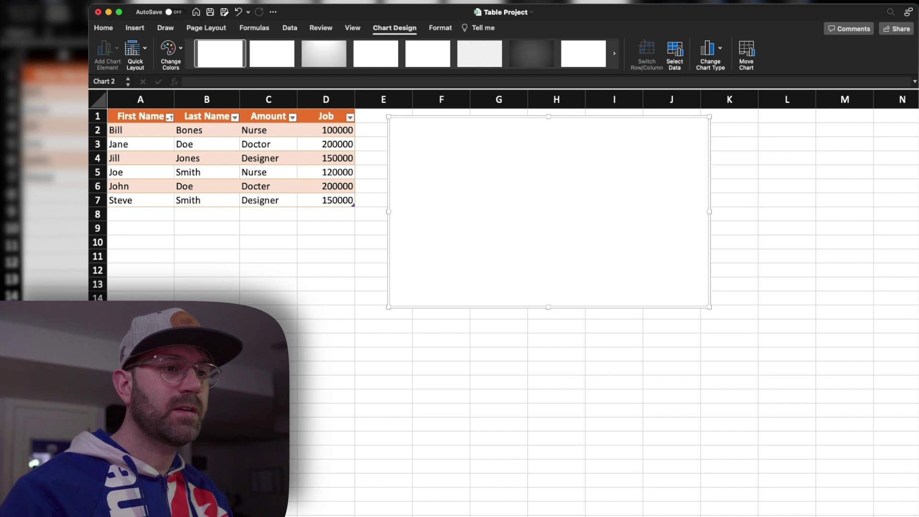
- Set the empty chart's data range to the whole table with the reference =tbl_jobs
right_click(514, 233)
left_click(542, 350)
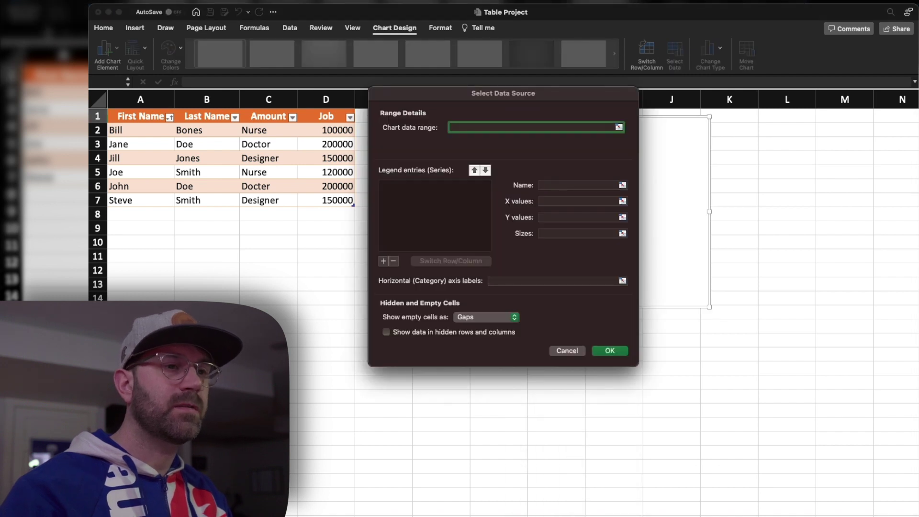
left_click(619, 127)
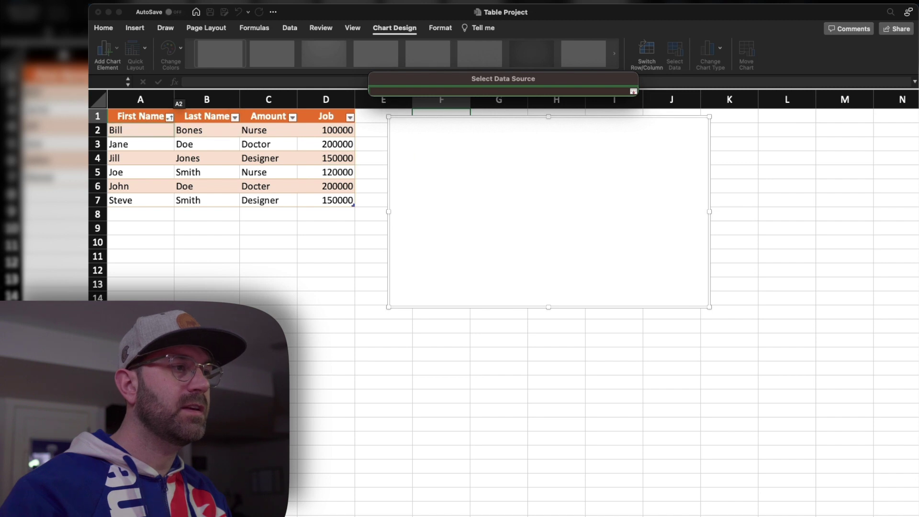
left_click(168, 117)
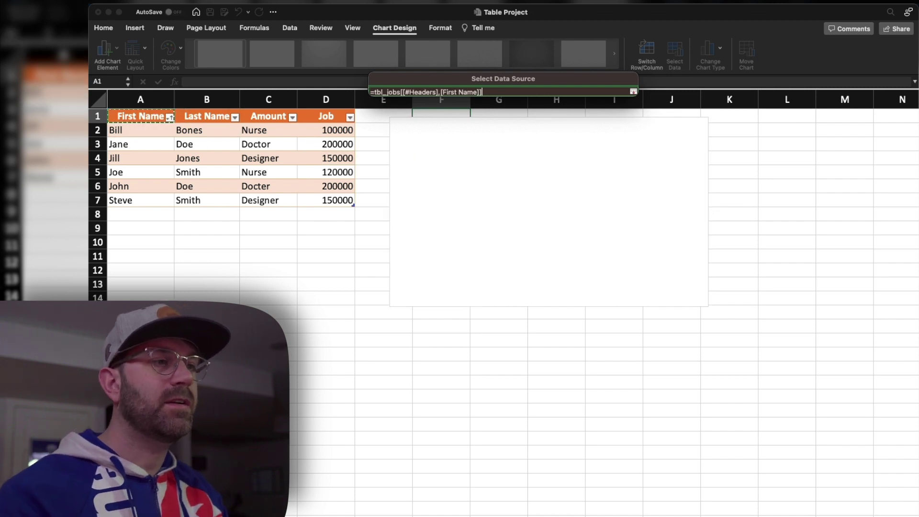
left_click_drag(393, 78, 423, 204)
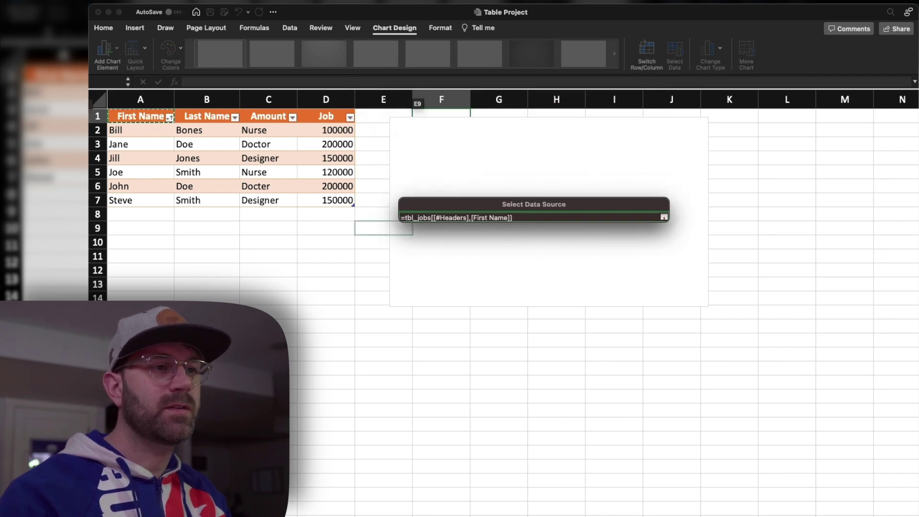
left_click_drag(513, 217, 435, 217)
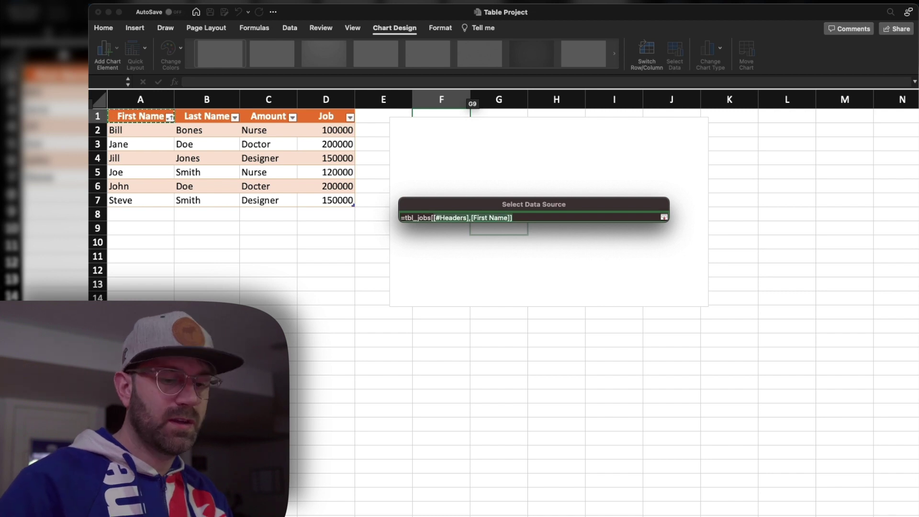
key("BackSpace")
key("Return")
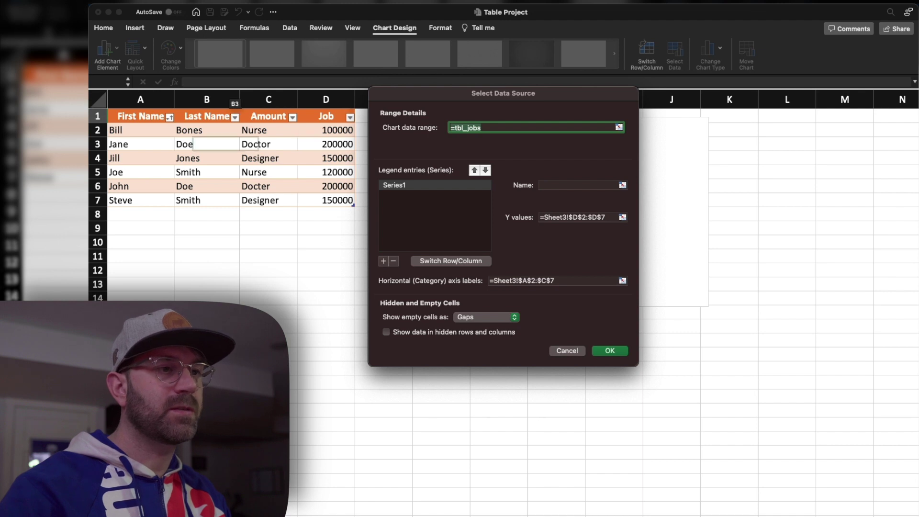
- Apply the chart's table data source, and add a record in row 8 with a first name, last name, Nurse and 120000
key("Return")
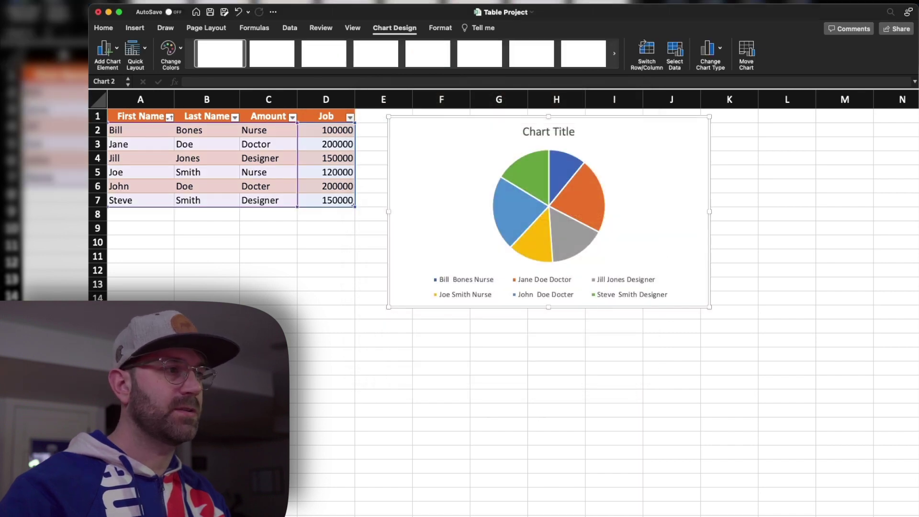
left_click(140, 214)
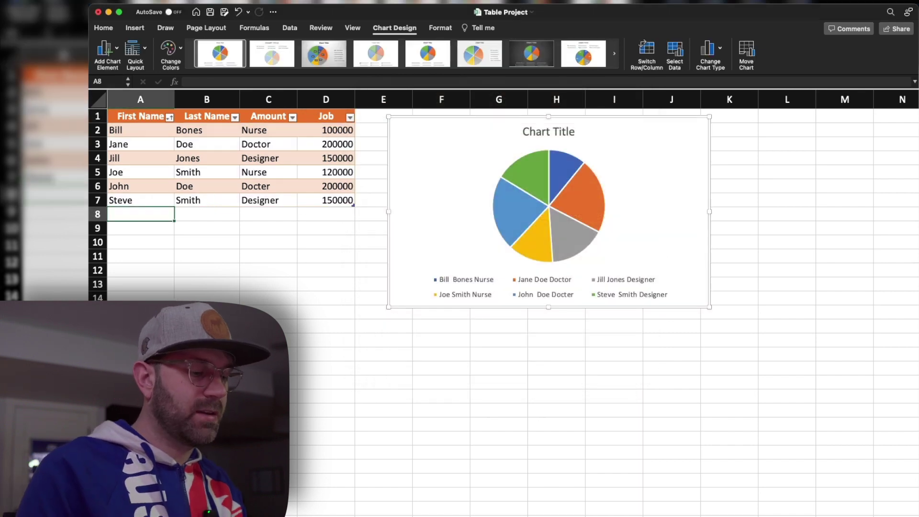
type("Amy")
key("Tab")
type("Johnson")
key("Tab")
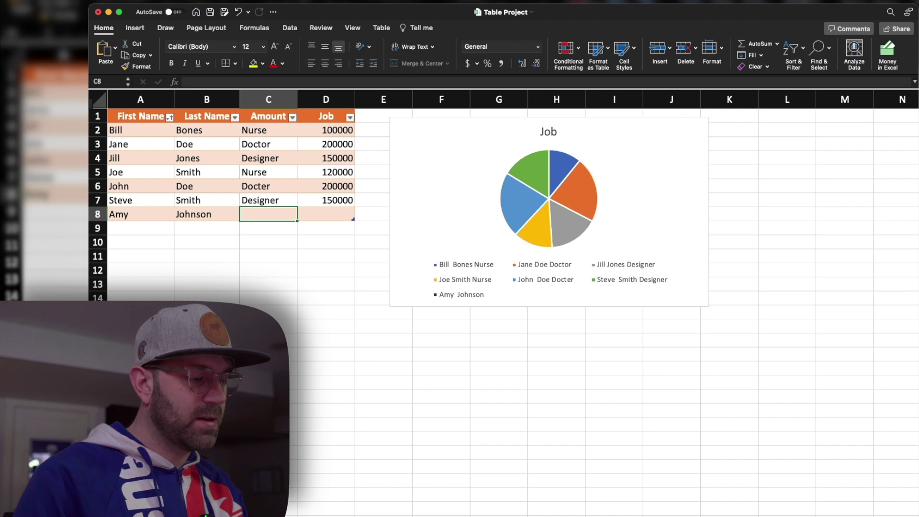
type("Nurse")
key("Tab")
type("120000")
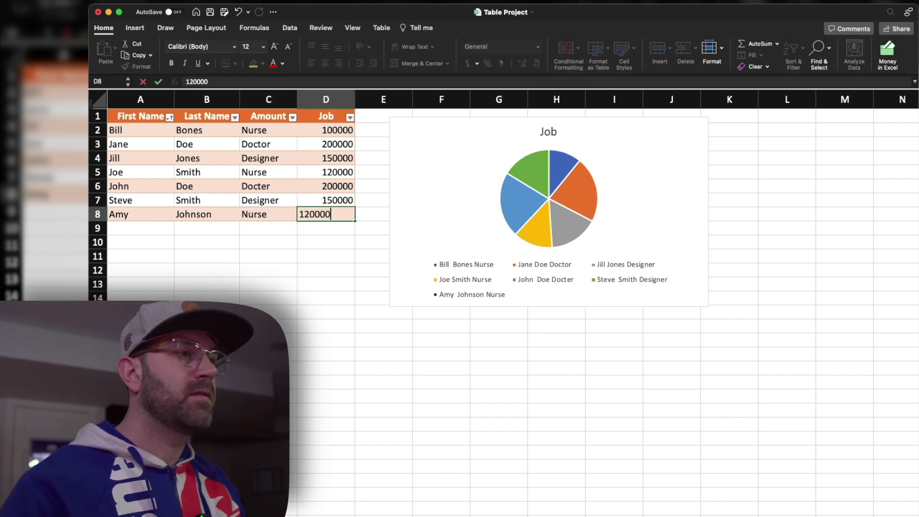
key("Return")
- Format the Job column amounts in D2 to D8 with the dollar accounting number format
left_click(326, 130)
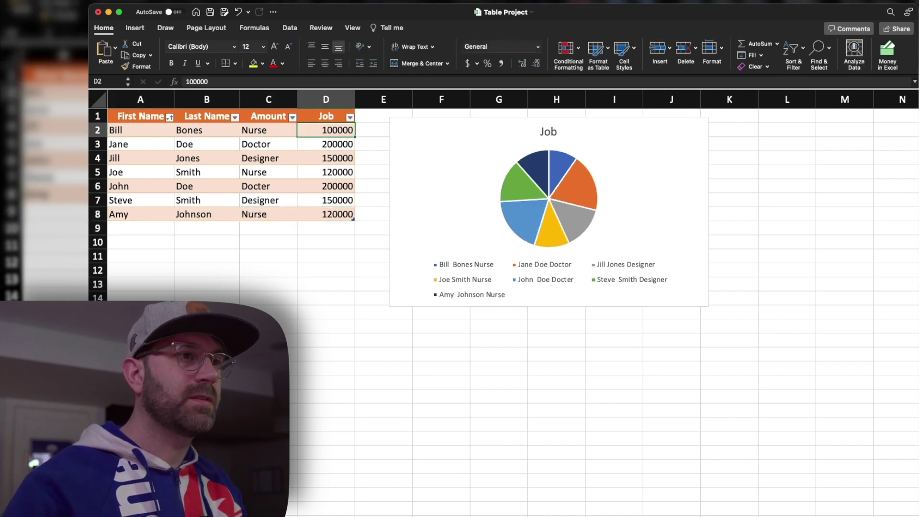
left_click(326, 214, "shift")
left_click(467, 63)
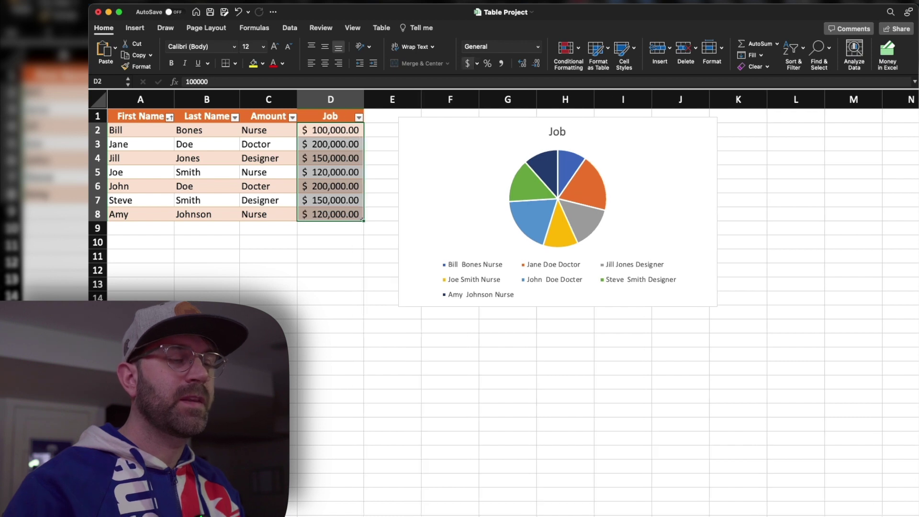
left_click(331, 242)
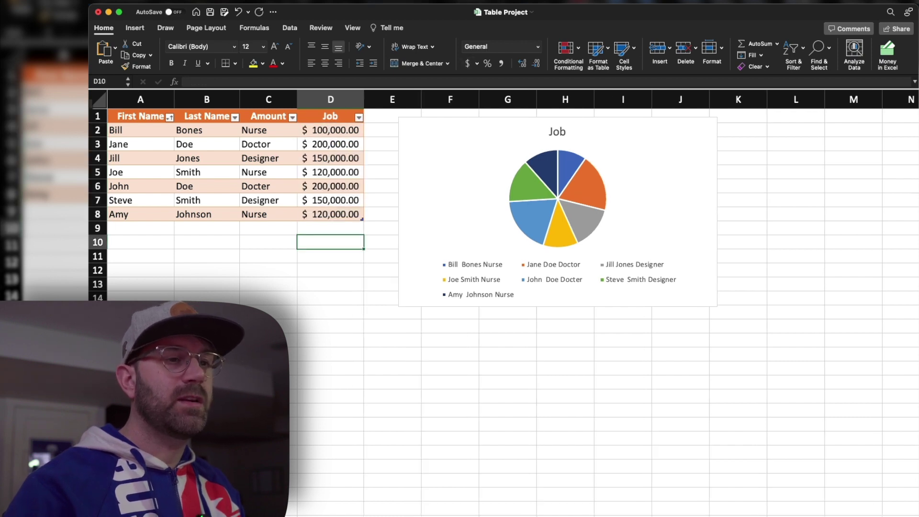
- Delete the pie chart beside the table
mouse_move(543, 206)
left_click(570, 184)
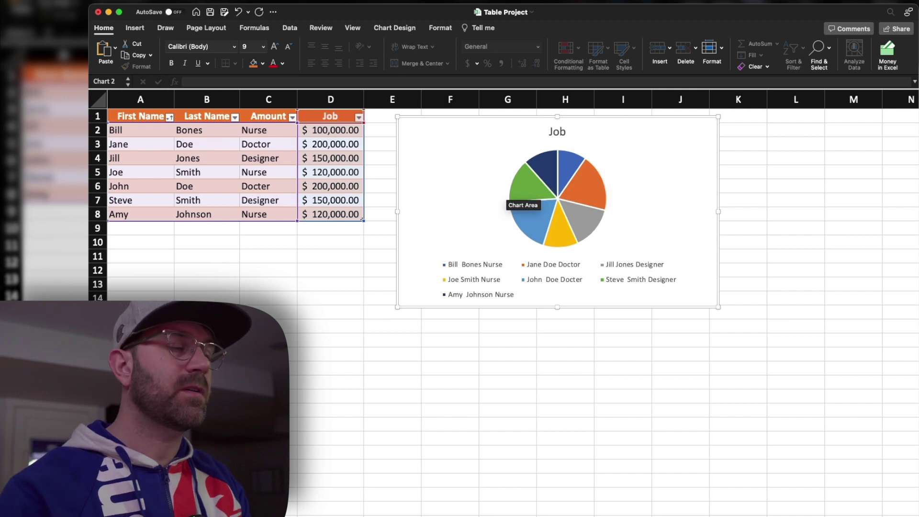
key("Delete")
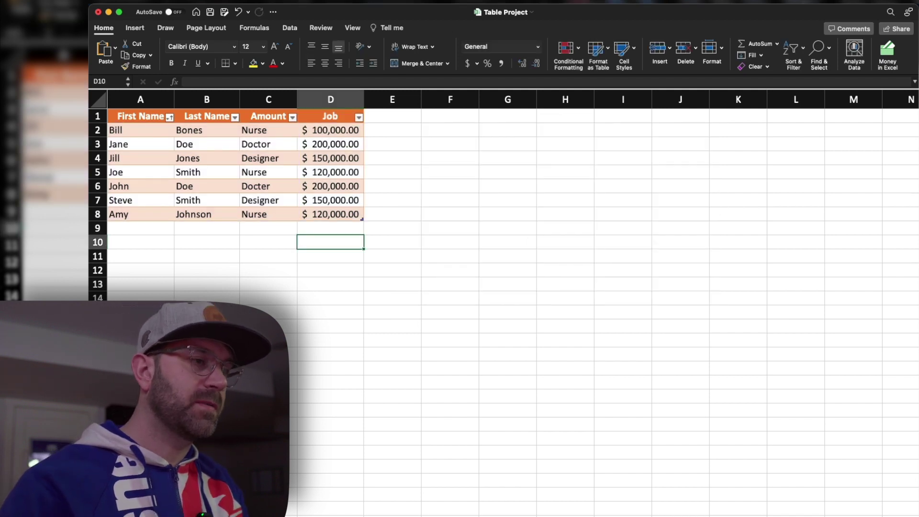
- Total the table's Job column in cell F2 with the formula =SUM(tbl_jobs[Job])
left_click(450, 116)
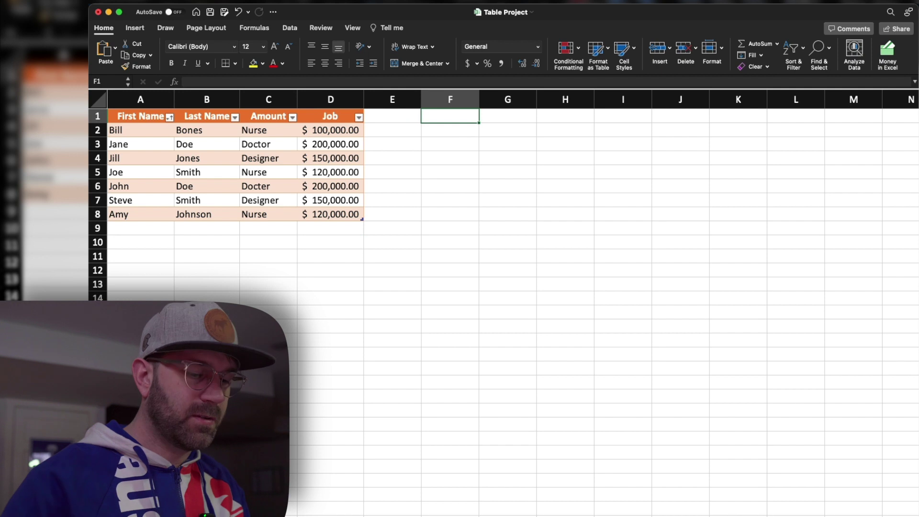
left_click(450, 130)
type("=")
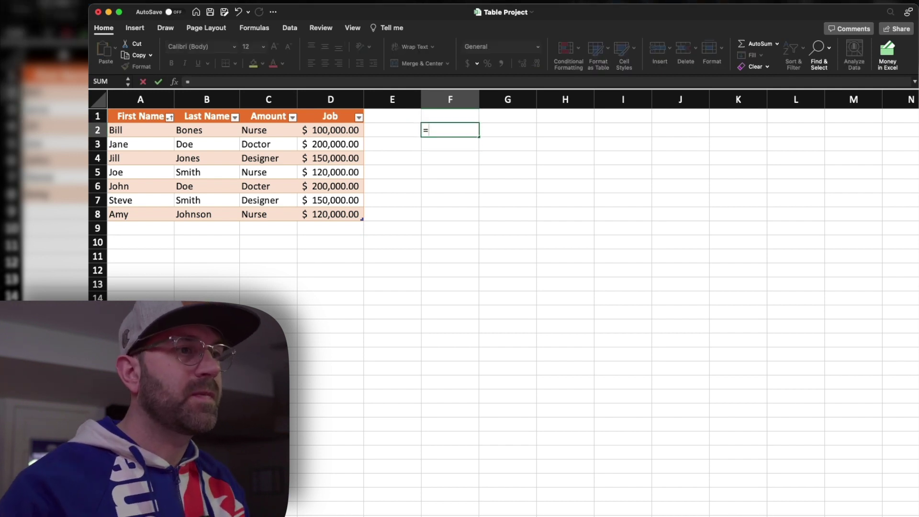
type("sum")
key("Tab")
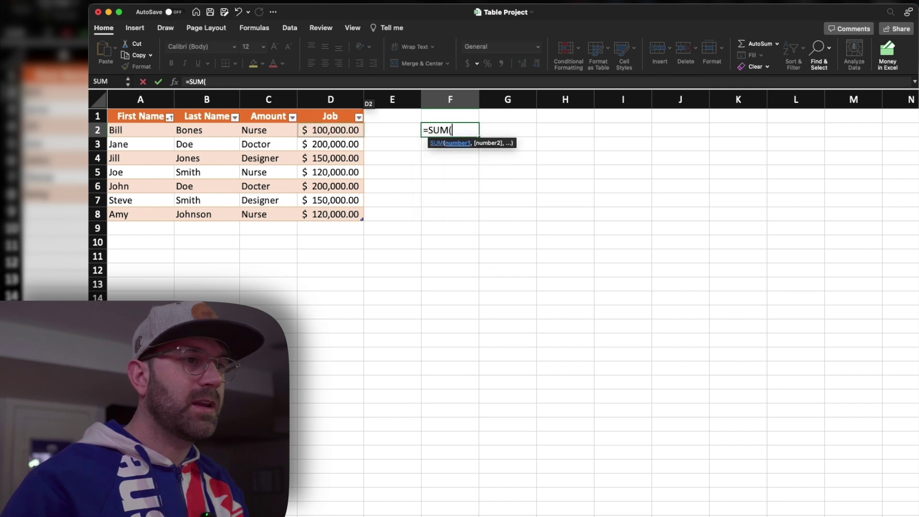
left_click(330, 130)
left_click_drag(331, 130, 330, 214)
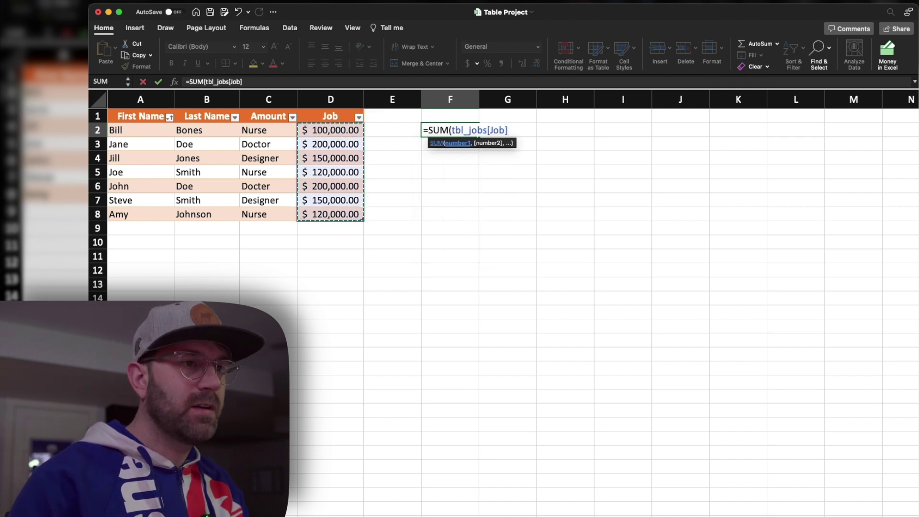
type(")")
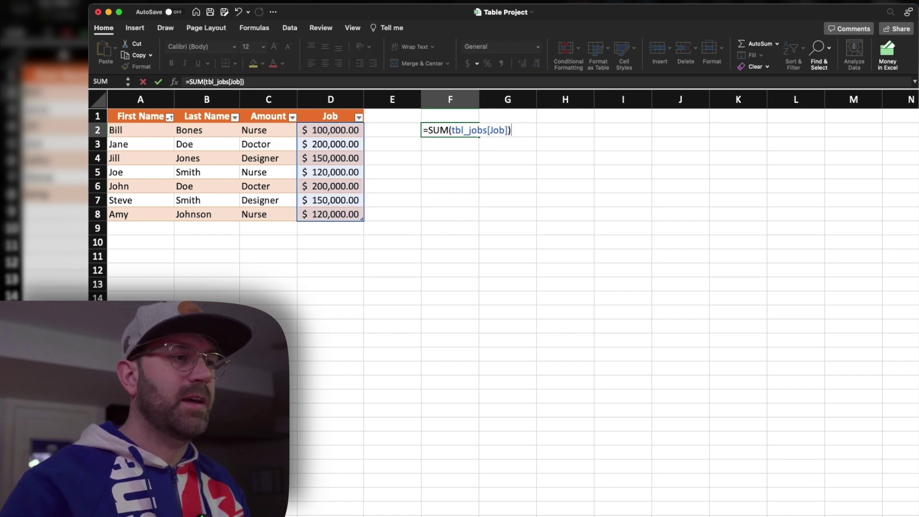
key("Return")
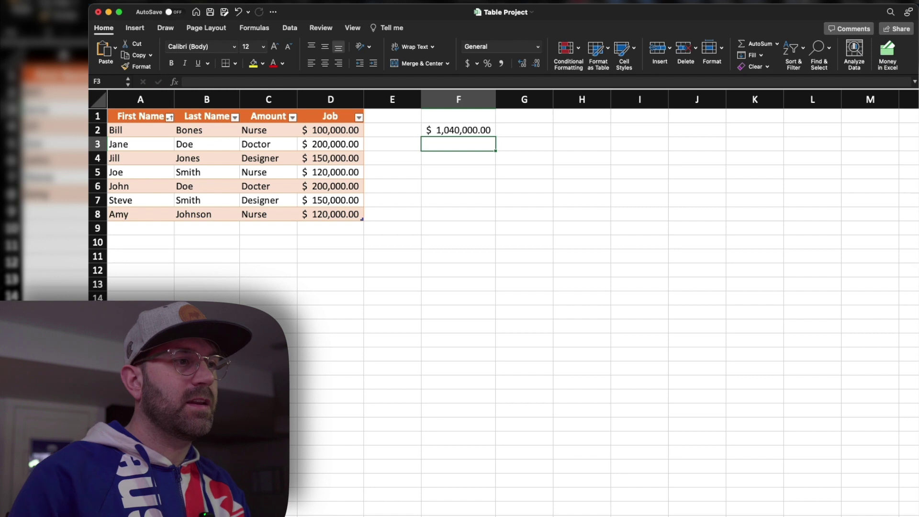
- Extend the Job column with 1000 in D9 and 20000000 in D10, and autofit the width of column F
left_click(330, 228)
type("1000")
key("Return")
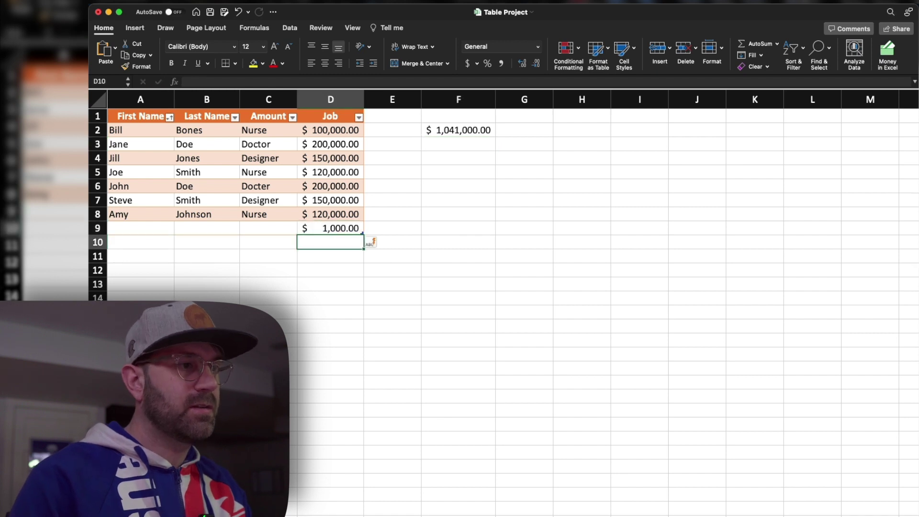
type("20000000")
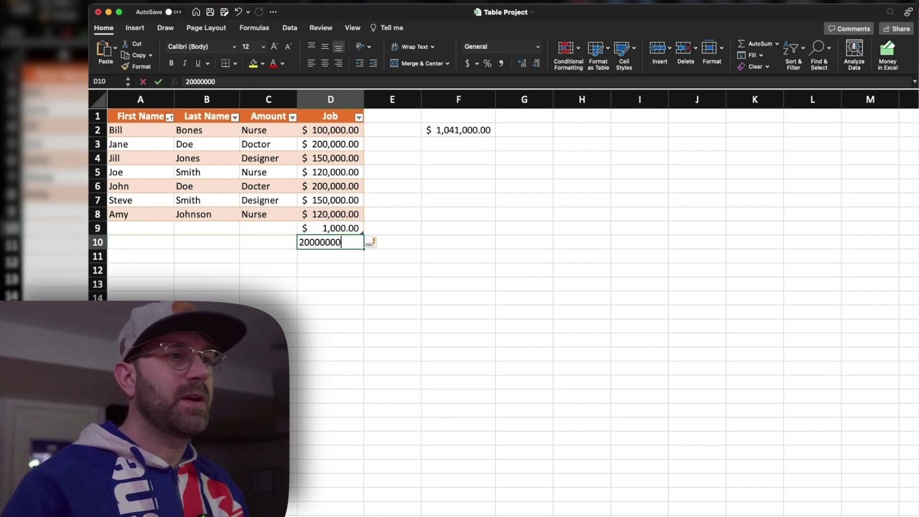
key("Return")
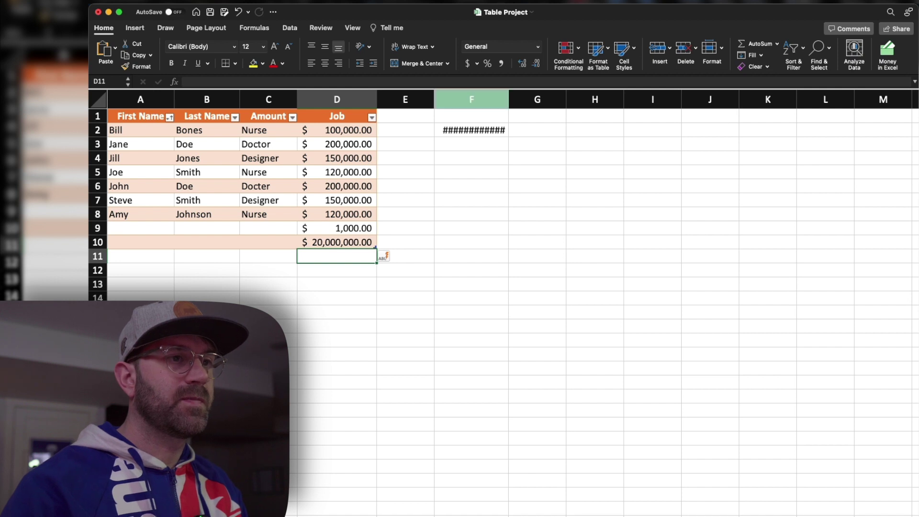
double_click(509, 99)
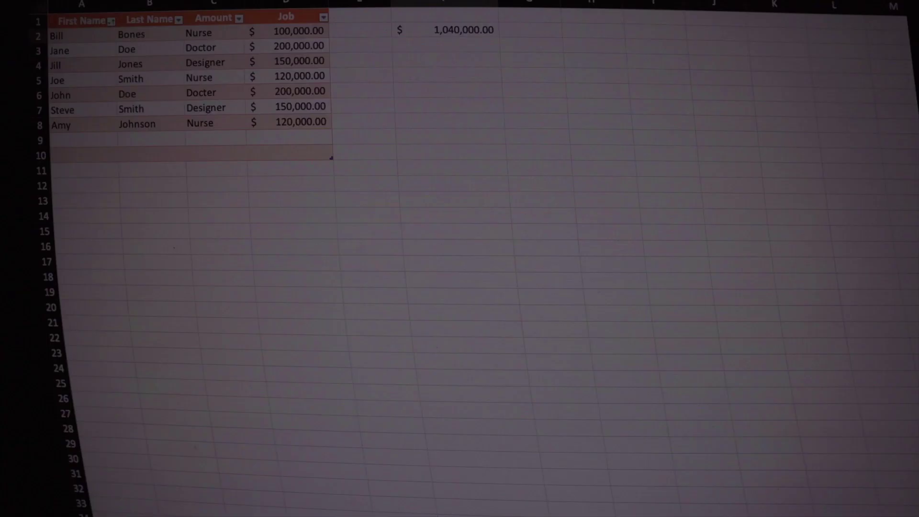